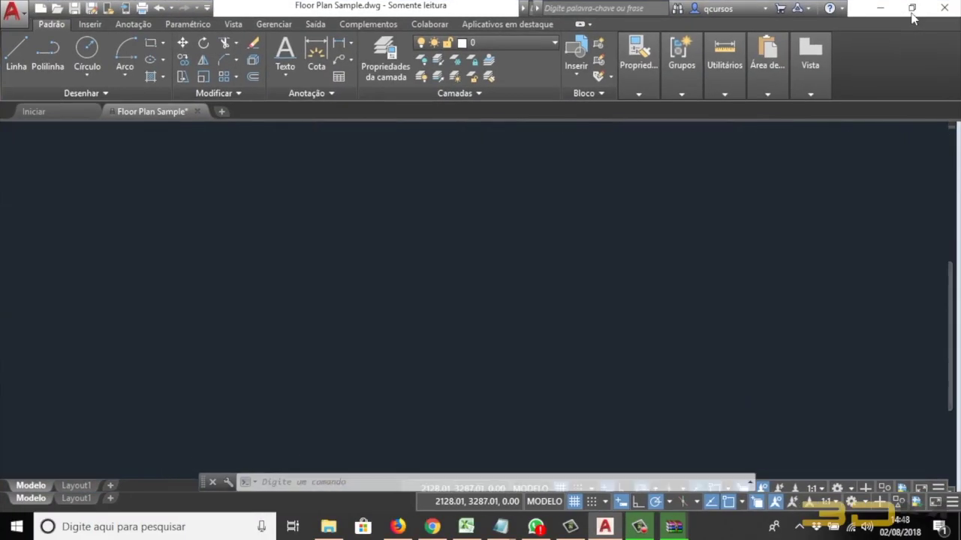
Step: Zoom out to the whole building, then back in on the corridor strips and offices 6042–6050
scroll(620, 171, down, 3)
scroll(620, 169, down, 3)
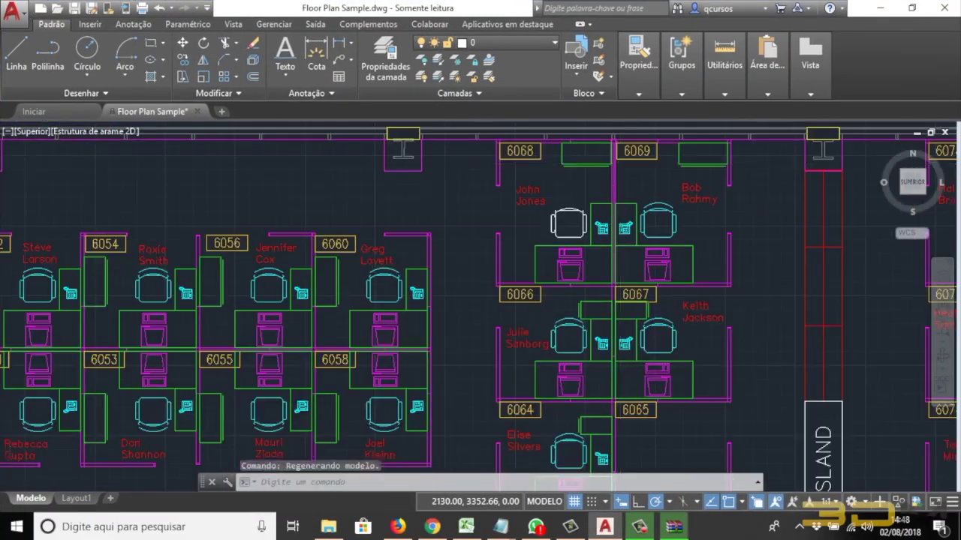
scroll(620, 167, down, 3)
scroll(620, 163, down, 3)
scroll(488, 165, up, 3)
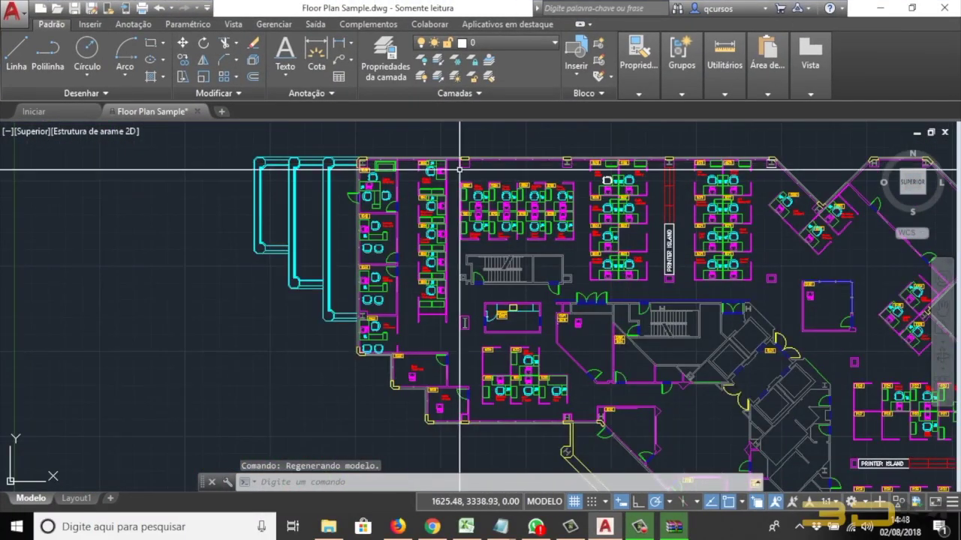
scroll(293, 157, up, 2)
scroll(292, 158, up, 2)
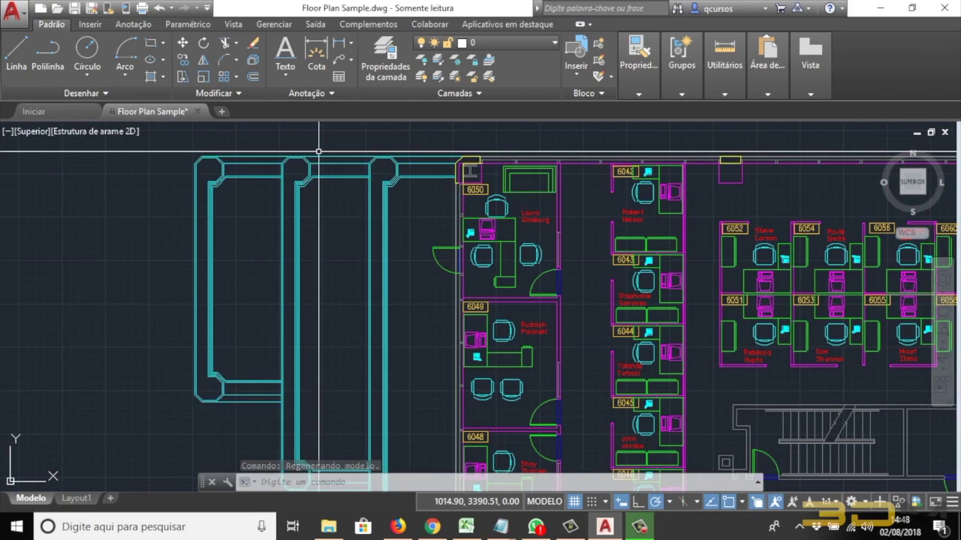
Step: Start the Hachura (hatch) command from the Desenhar panel's hatch dropdown
click(162, 78)
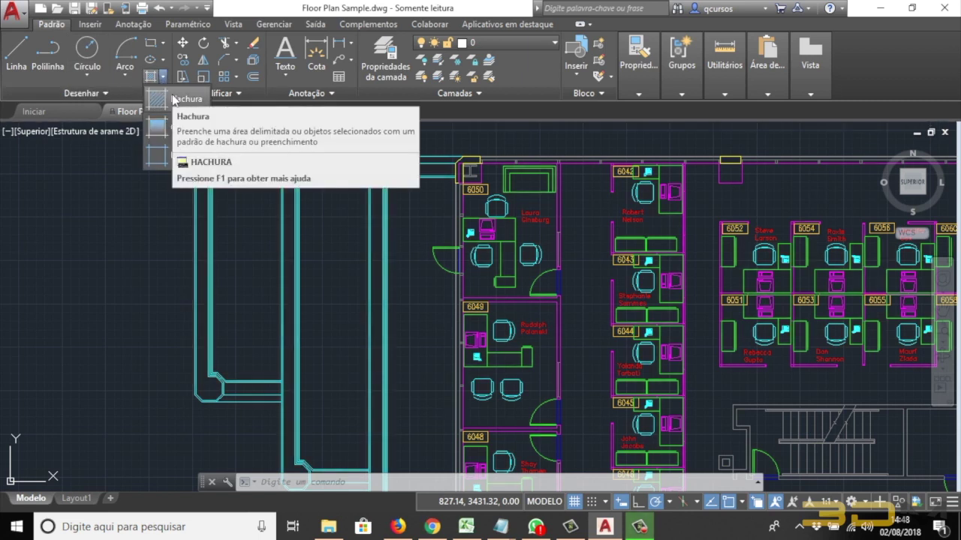
click(179, 100)
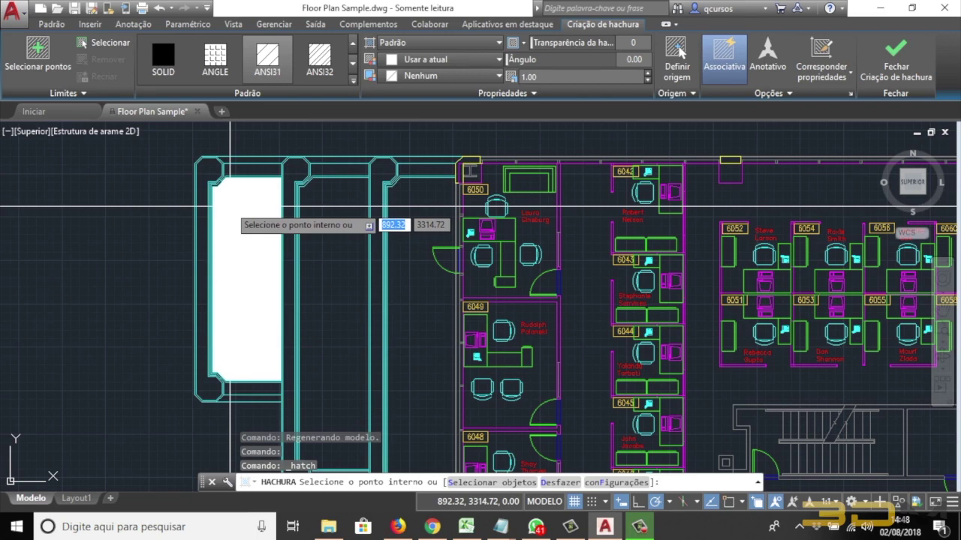
Step: Compare the SOLID and ANSI32 patterns, then set the hatch pattern to SOLID
click(162, 72)
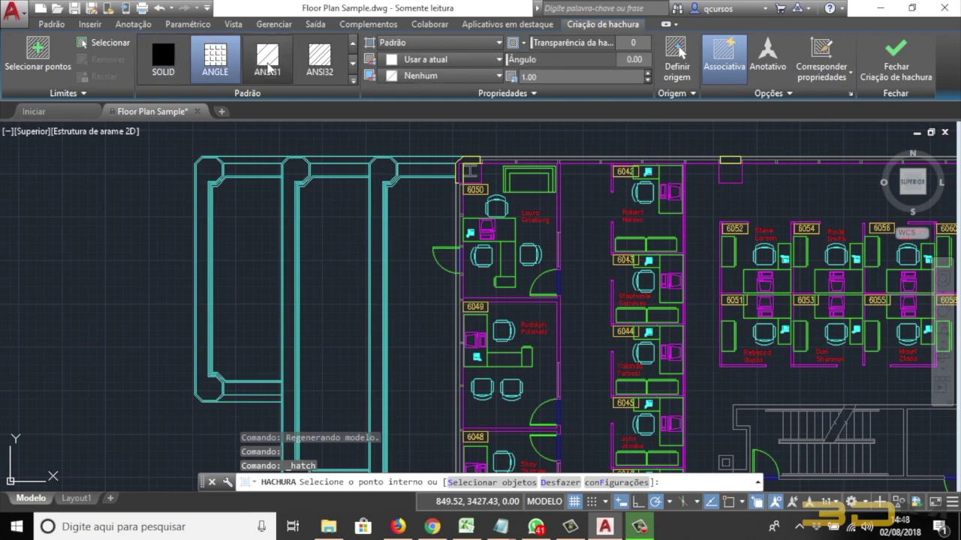
click(319, 59)
click(353, 79)
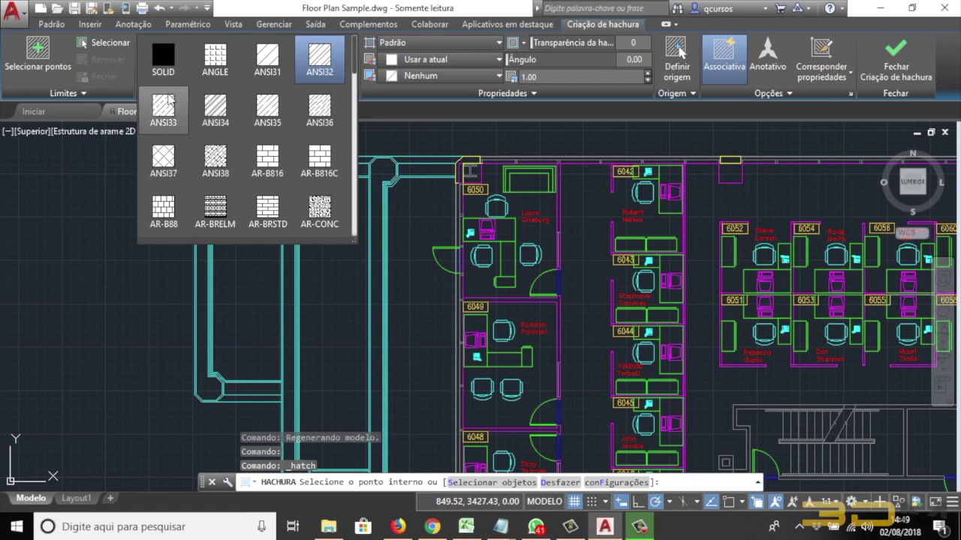
click(163, 56)
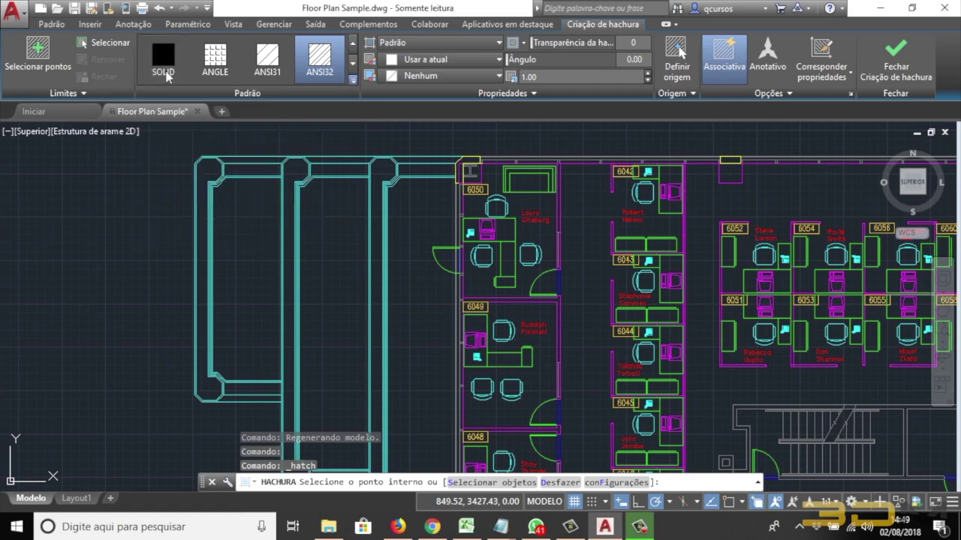
Step: Pick the leftmost corridor interior for the solid fill and review the hatch colour choices
click(235, 233)
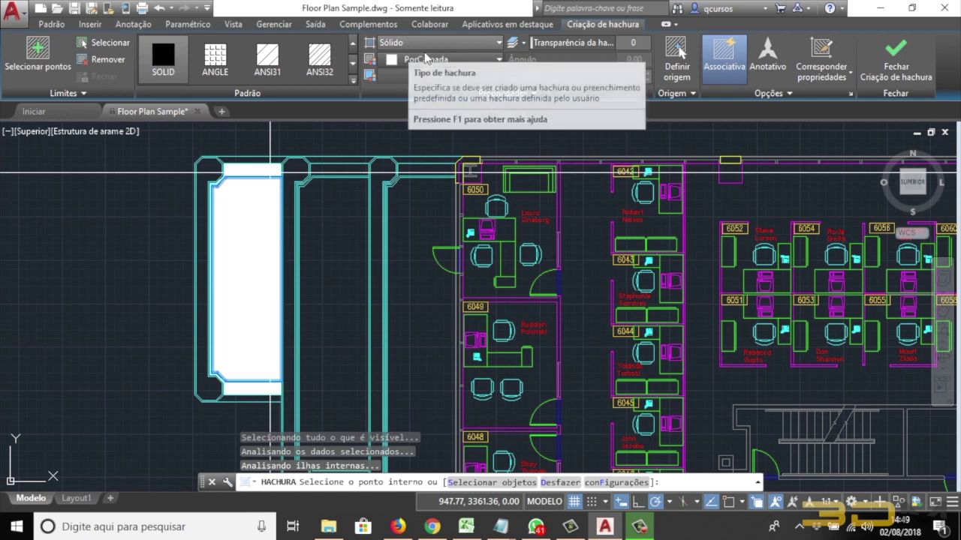
click(492, 60)
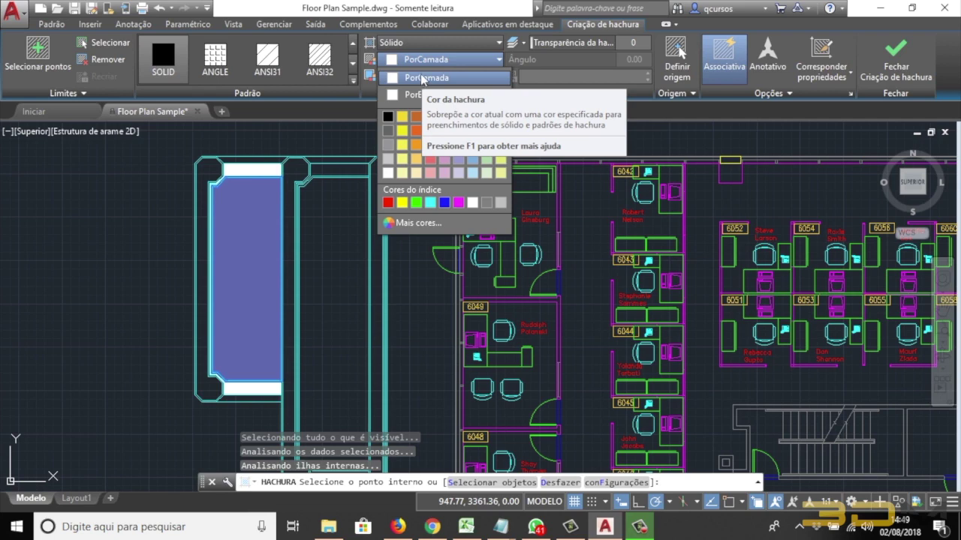
click(413, 44)
Step: Try a pink-to-lavender gradient fill, then switch the hatch type back to Padrão with ANSI32
click(413, 45)
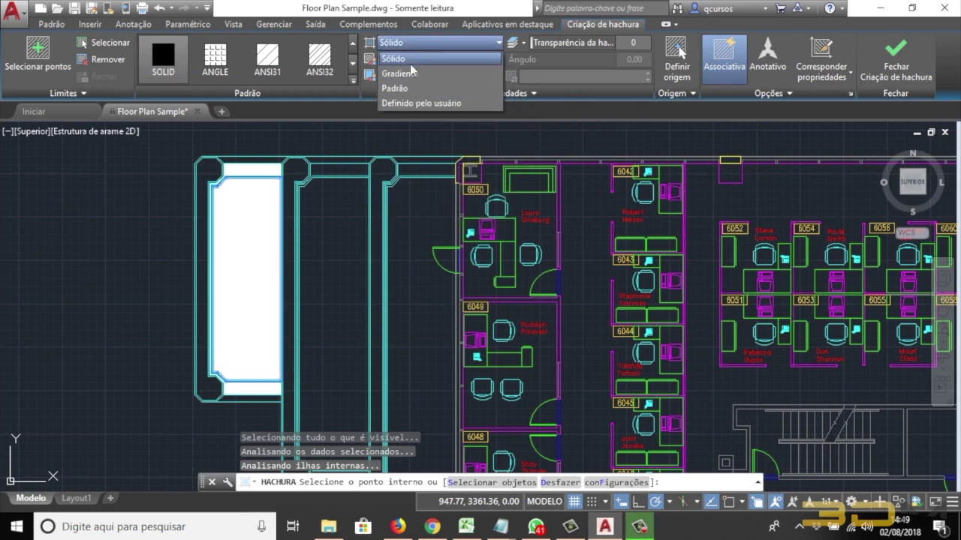
click(401, 74)
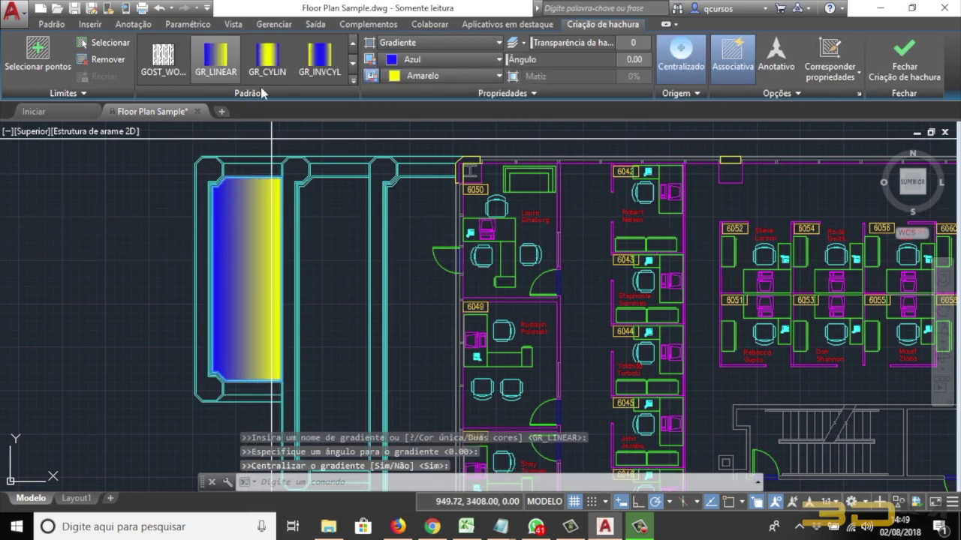
click(417, 60)
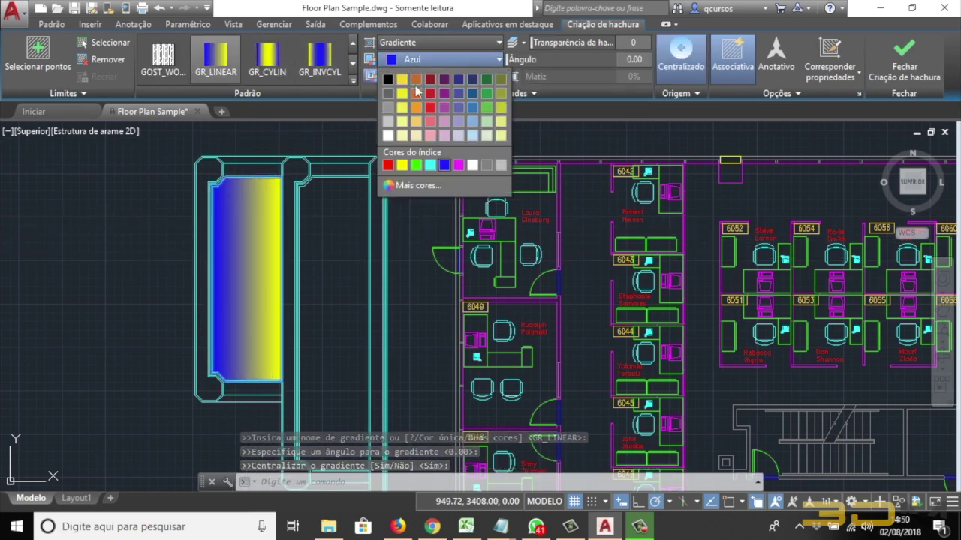
click(430, 122)
click(434, 76)
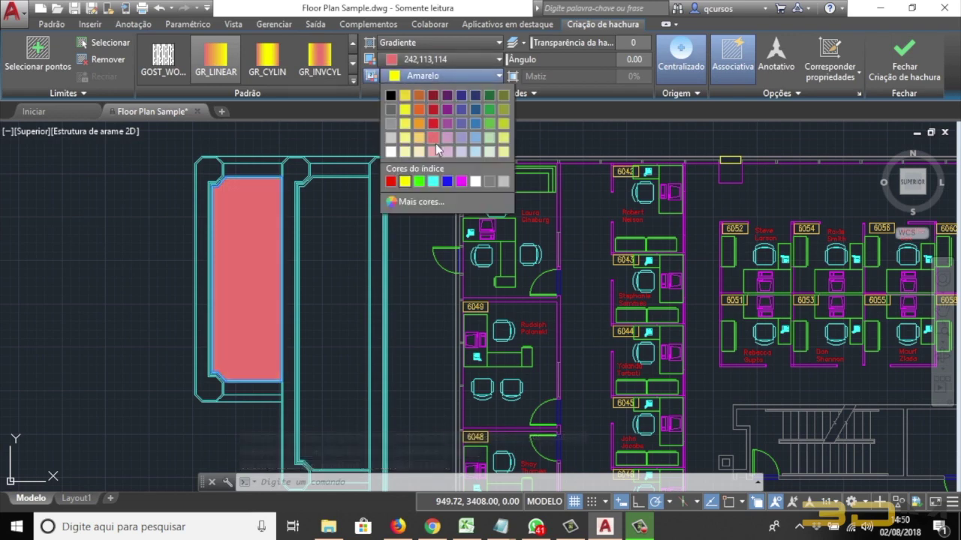
click(435, 145)
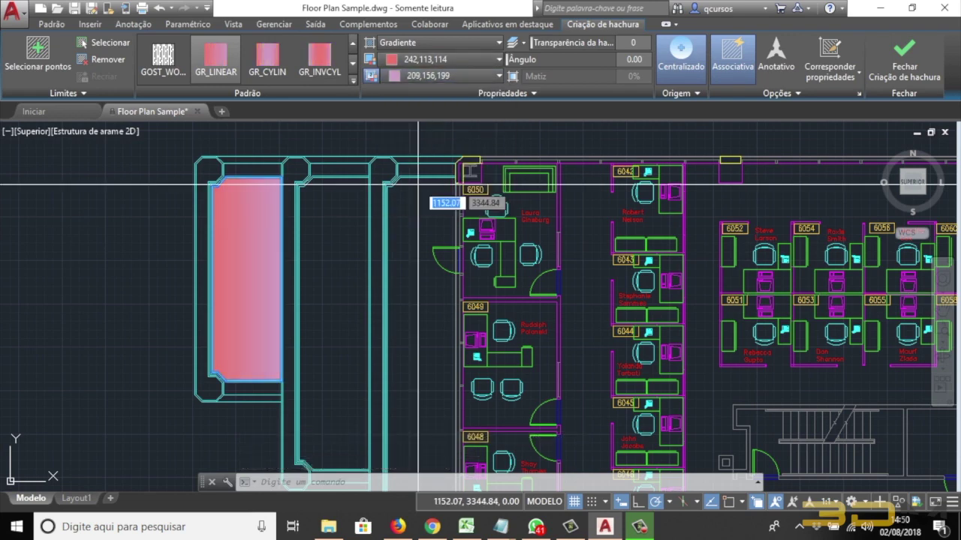
click(405, 43)
click(404, 89)
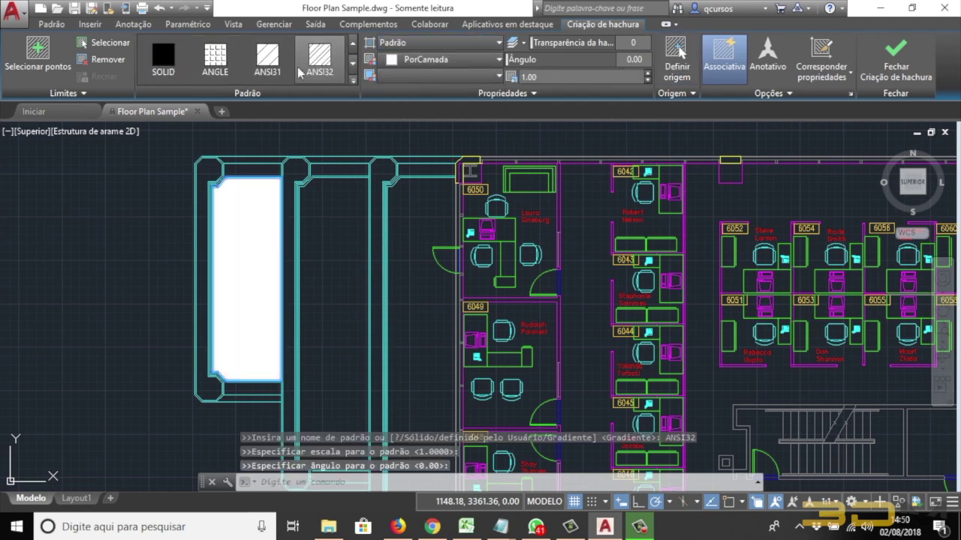
Step: Try the AR-B816C, ANSI35 and ANSI36 patterns, then fill the corridor with AR-BRELM
click(353, 79)
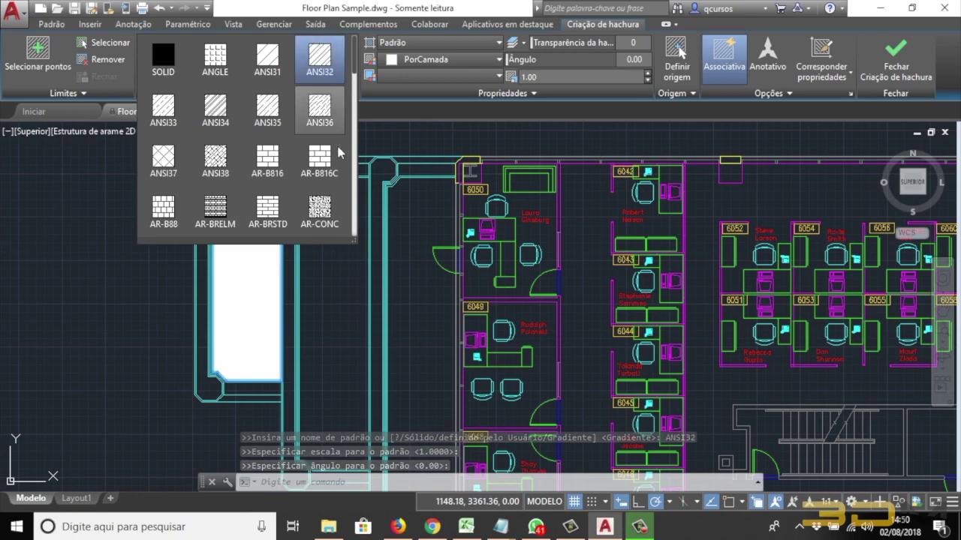
click(328, 164)
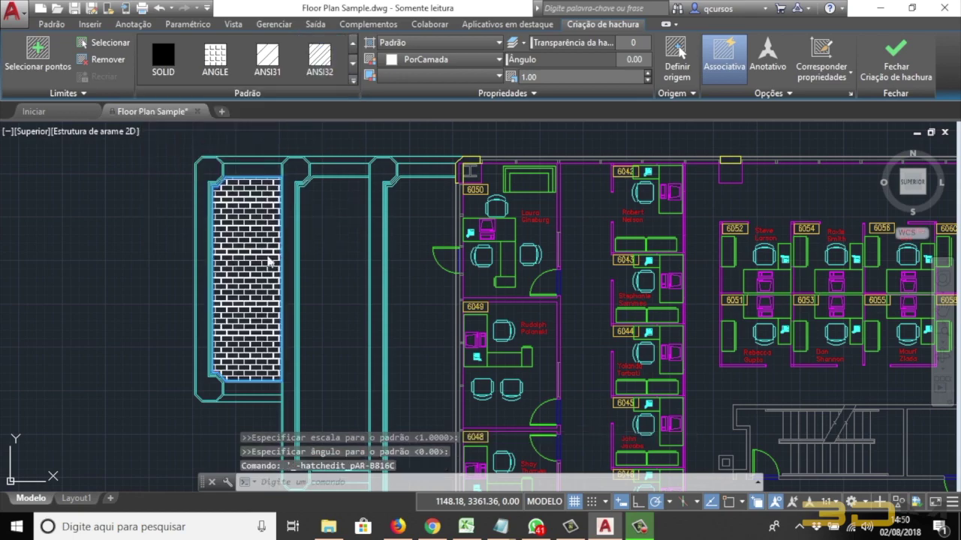
click(353, 82)
click(260, 116)
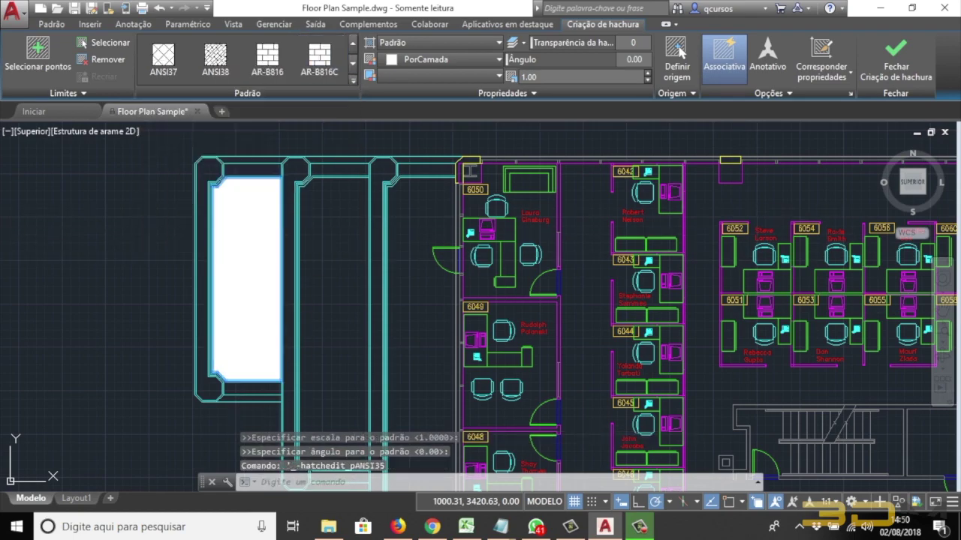
scroll(250, 218, up, 2)
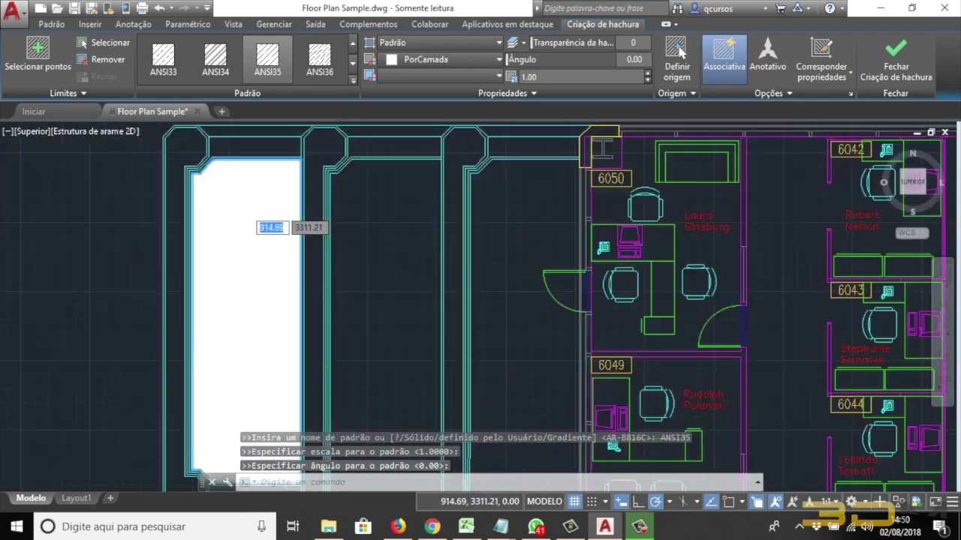
scroll(247, 209, up, 4)
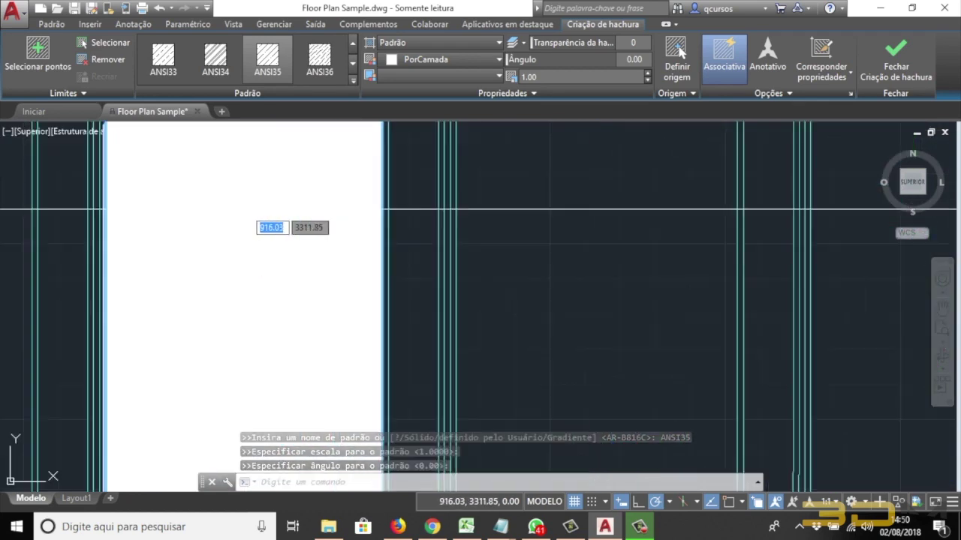
scroll(246, 209, down, 4)
click(333, 79)
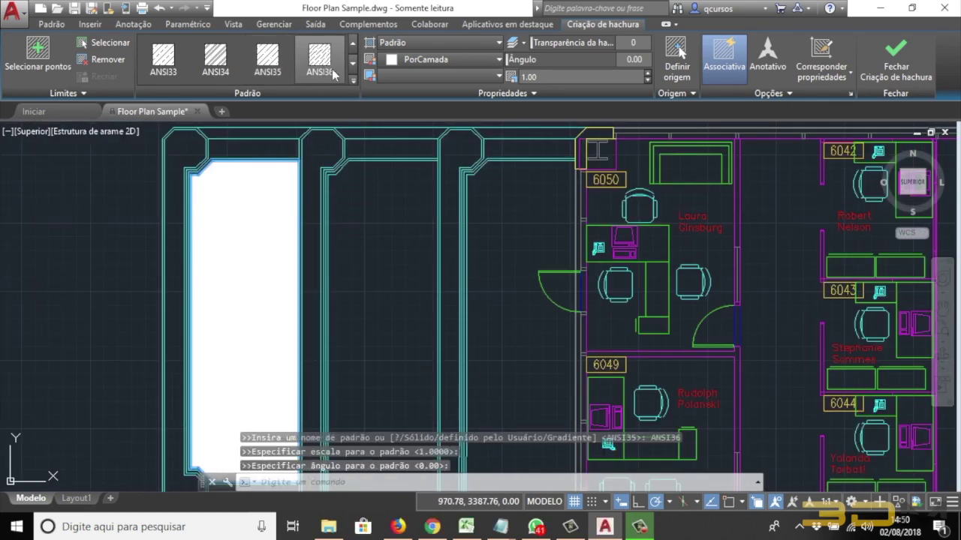
click(353, 83)
click(215, 209)
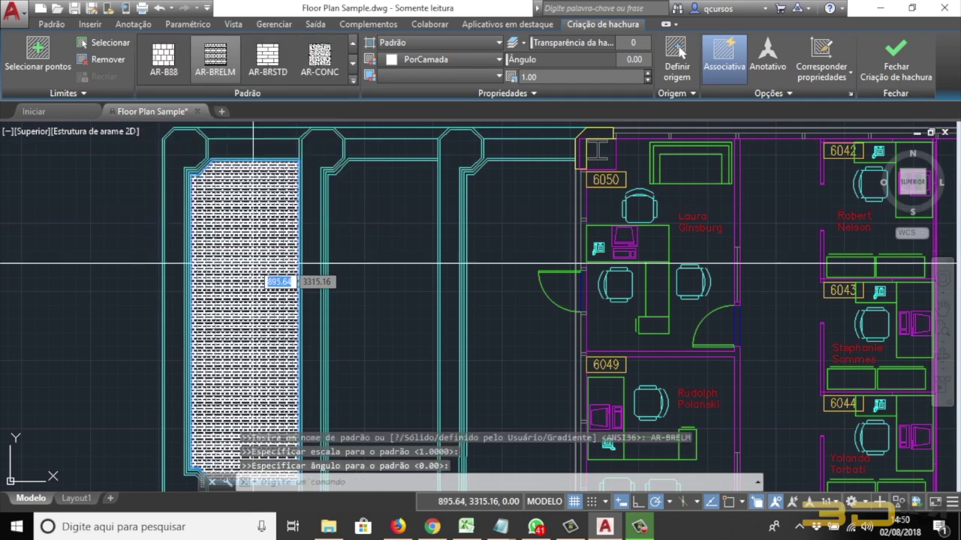
scroll(251, 244, up, 2)
scroll(240, 229, up, 2)
scroll(238, 229, down, 3)
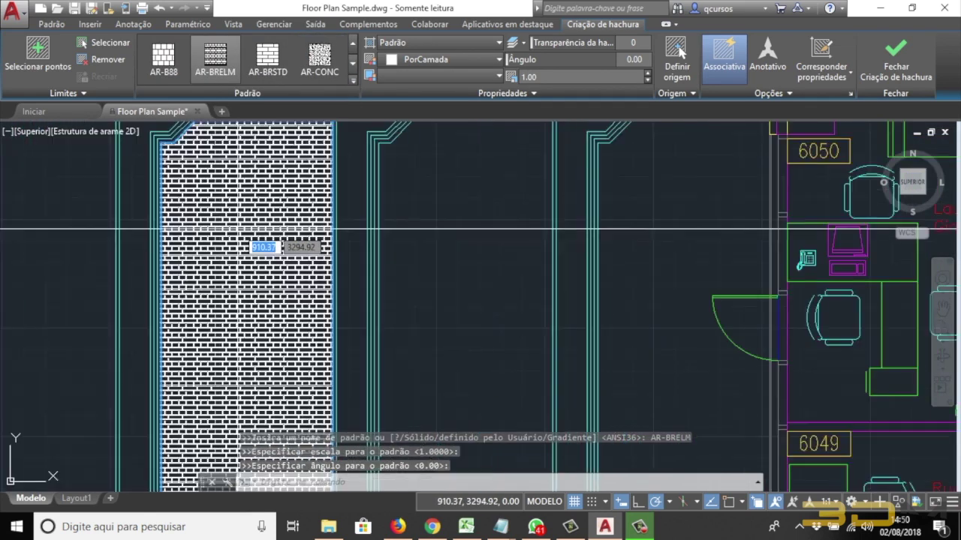
scroll(238, 229, down, 2)
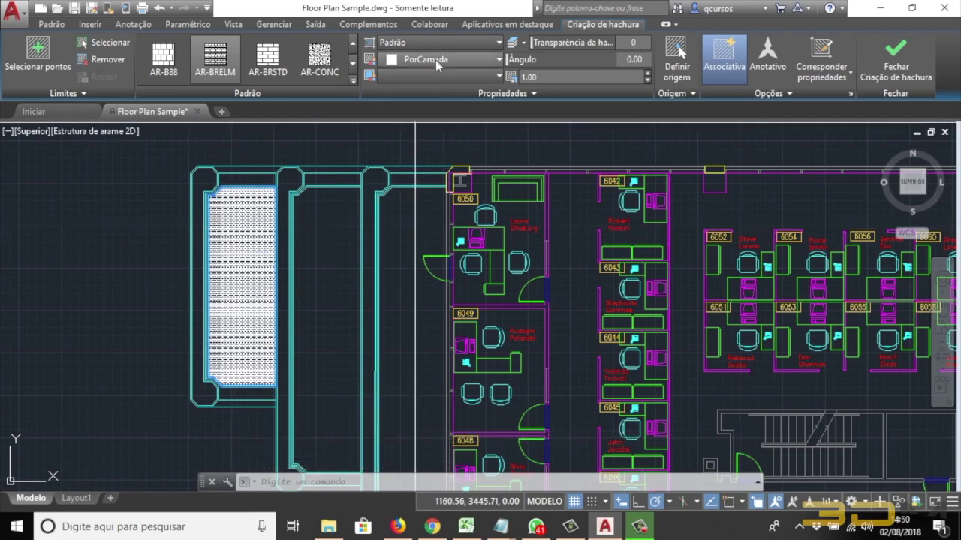
Step: Briefly set the hatch type to Definido pelo usuário, then return it to Padrão
click(418, 43)
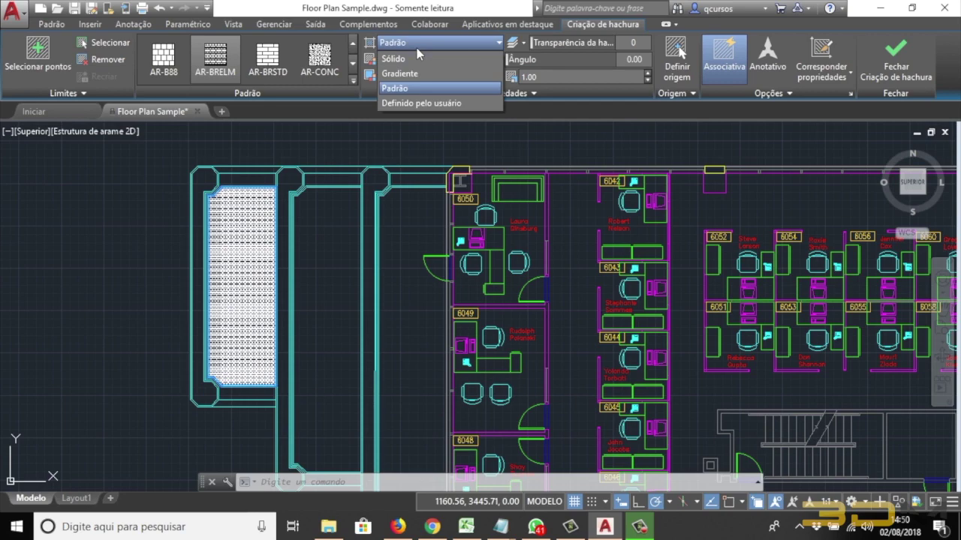
click(421, 103)
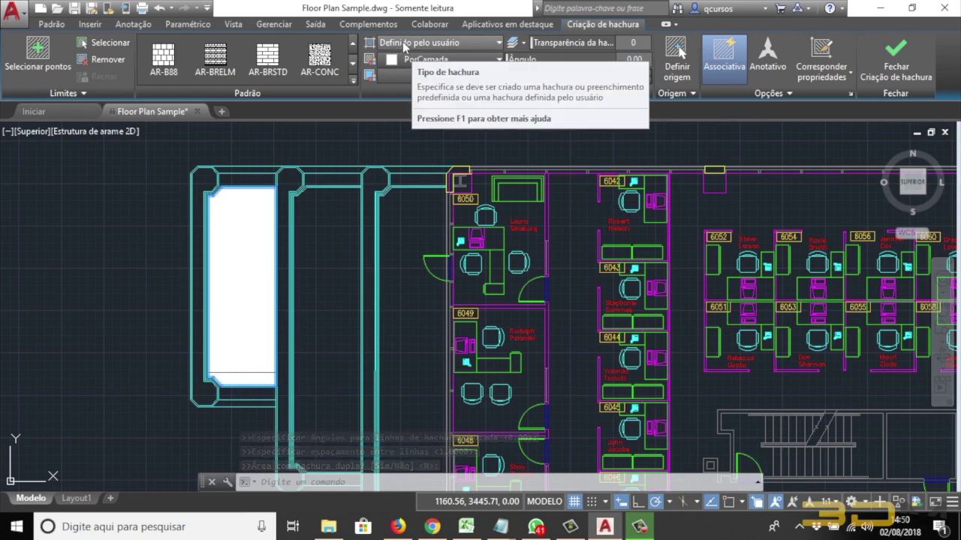
click(406, 43)
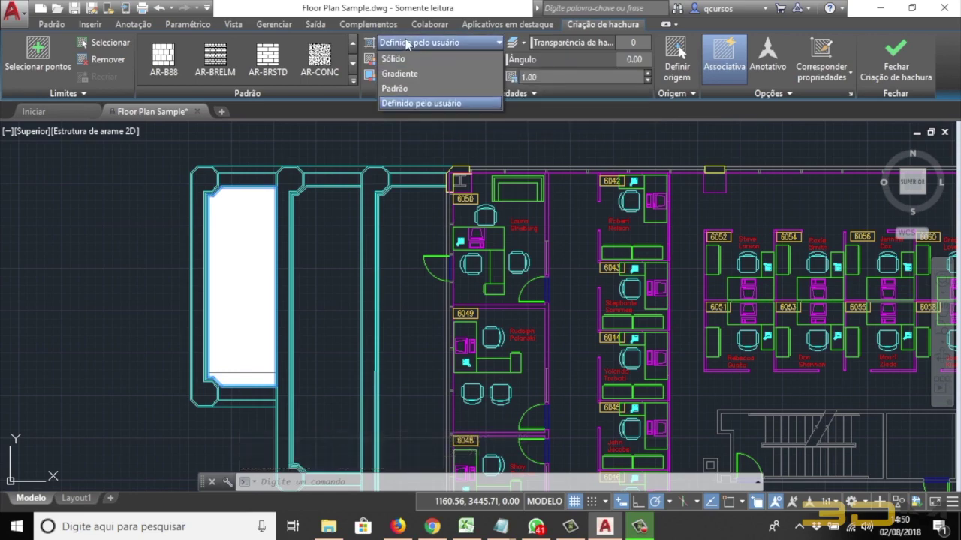
click(410, 87)
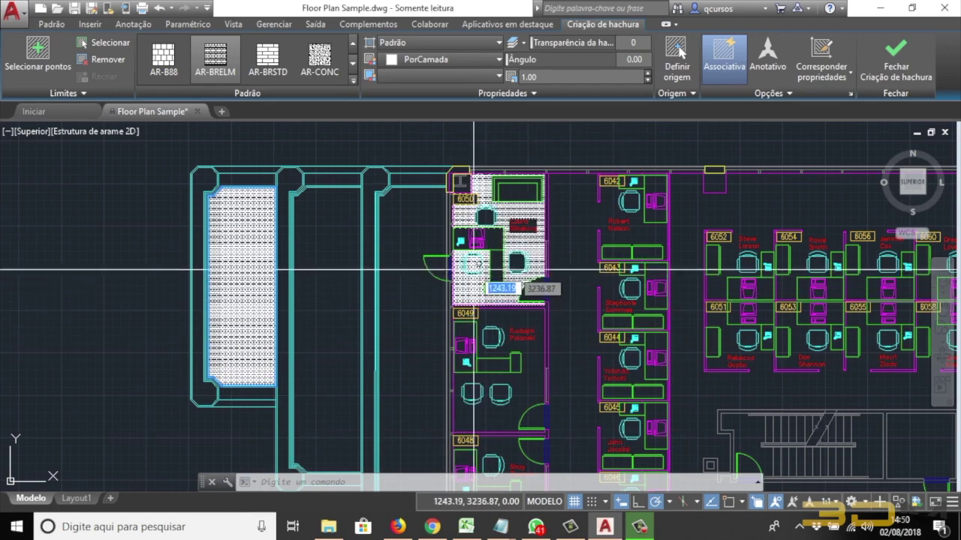
Step: Add the office 6050 chair and the small top-wall box to the brick hatch, then end HATCH
click(485, 216)
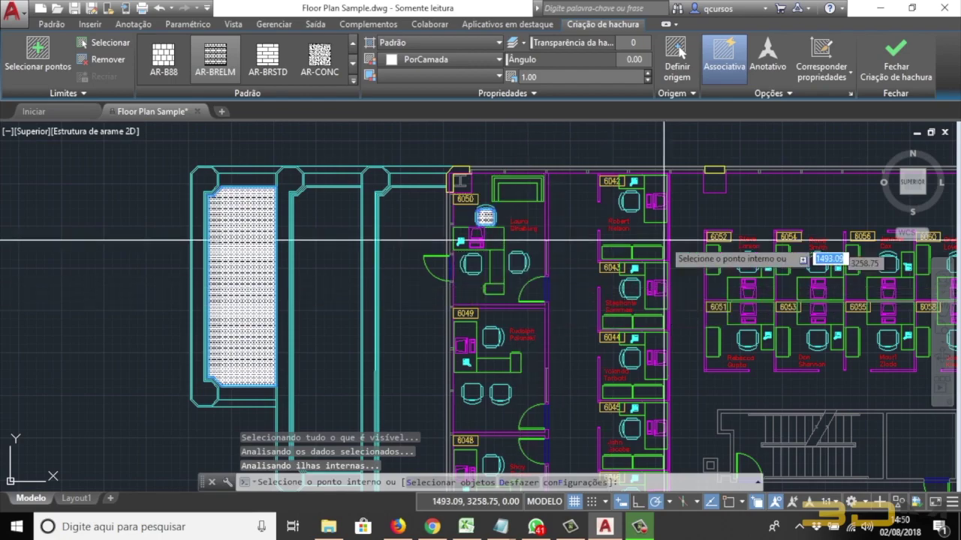
click(714, 181)
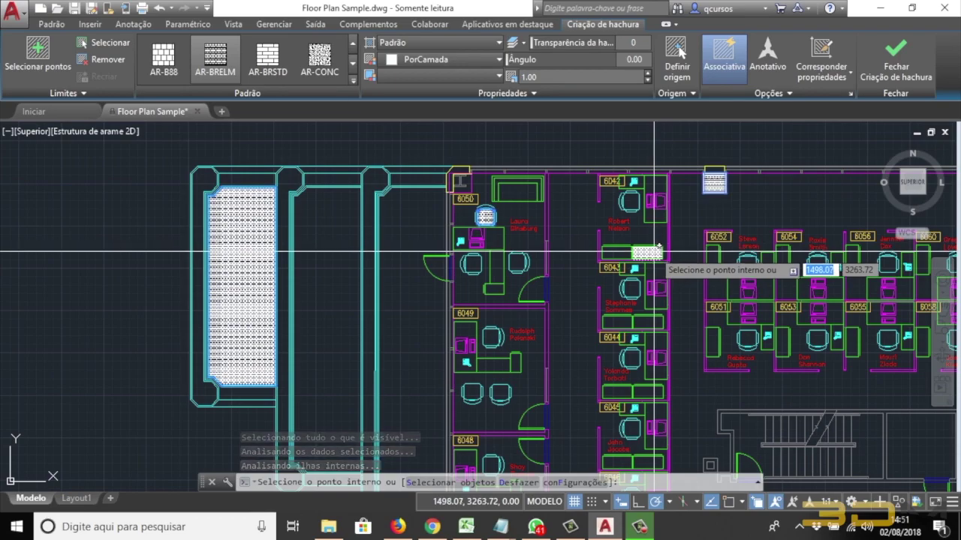
scroll(389, 229, down, 2)
key(Escape)
key(Escape)
key(Escape)
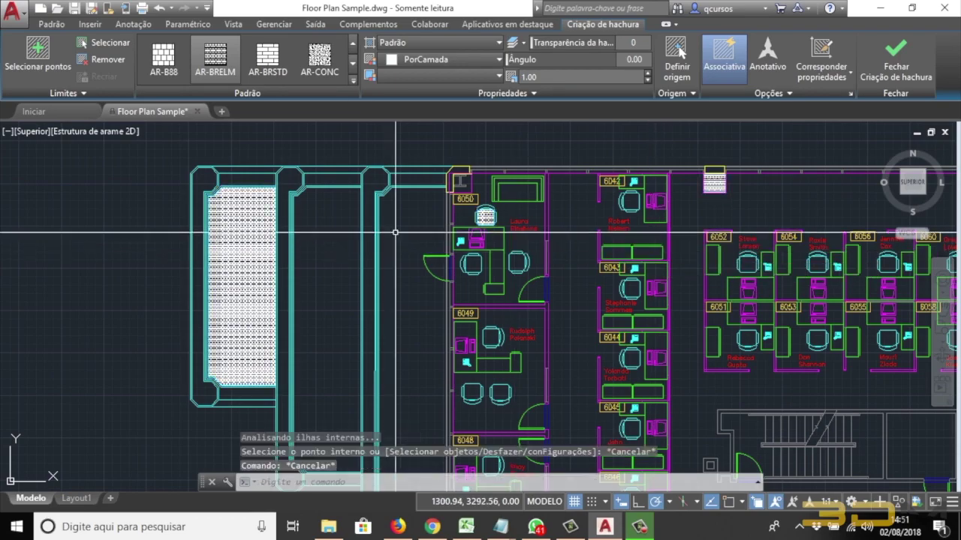
scroll(368, 195, down, 1)
scroll(369, 195, up, 5)
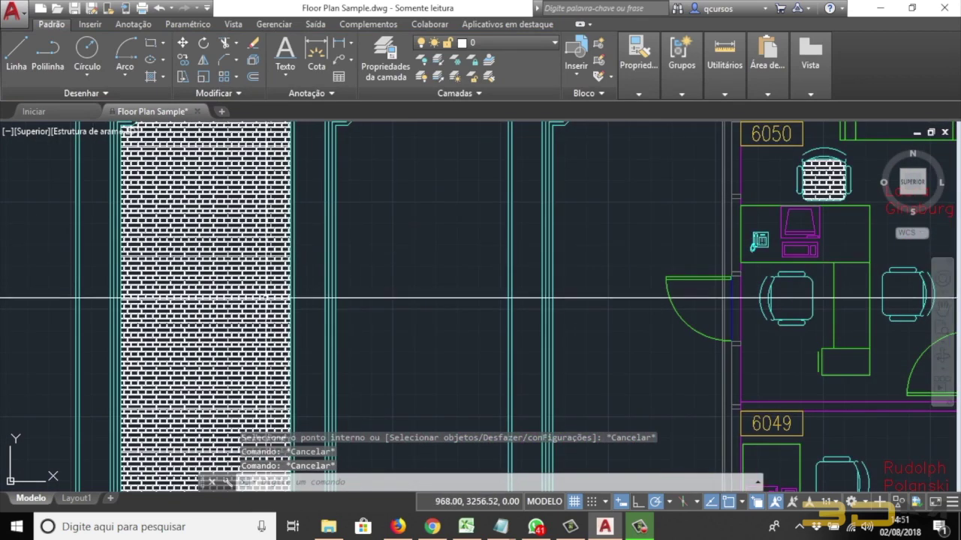
scroll(369, 195, down, 5)
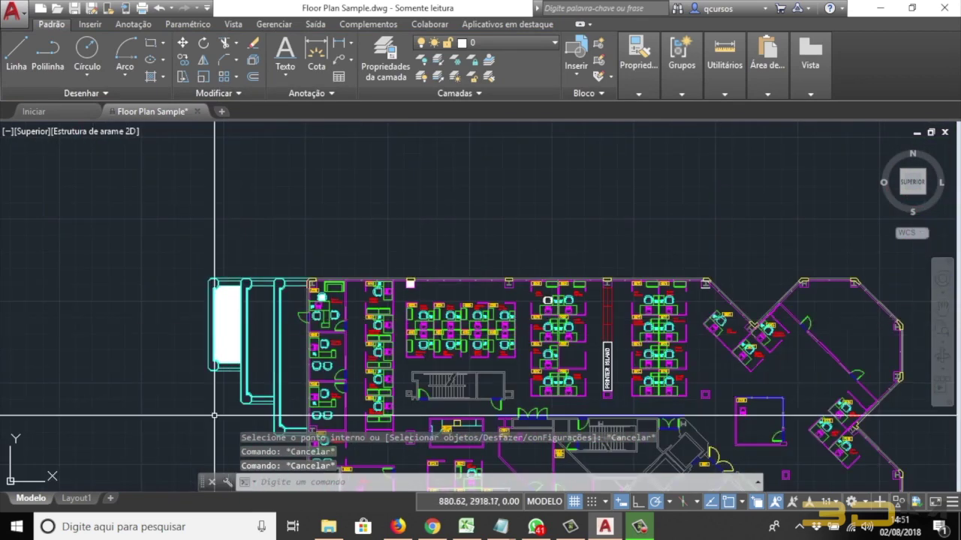
click(77, 498)
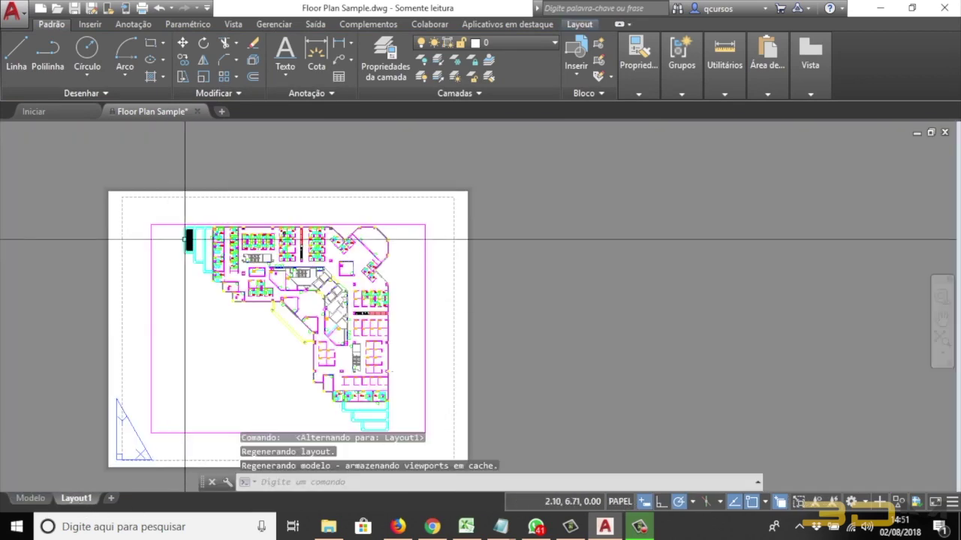
scroll(184, 233, up, 5)
scroll(185, 233, up, 4)
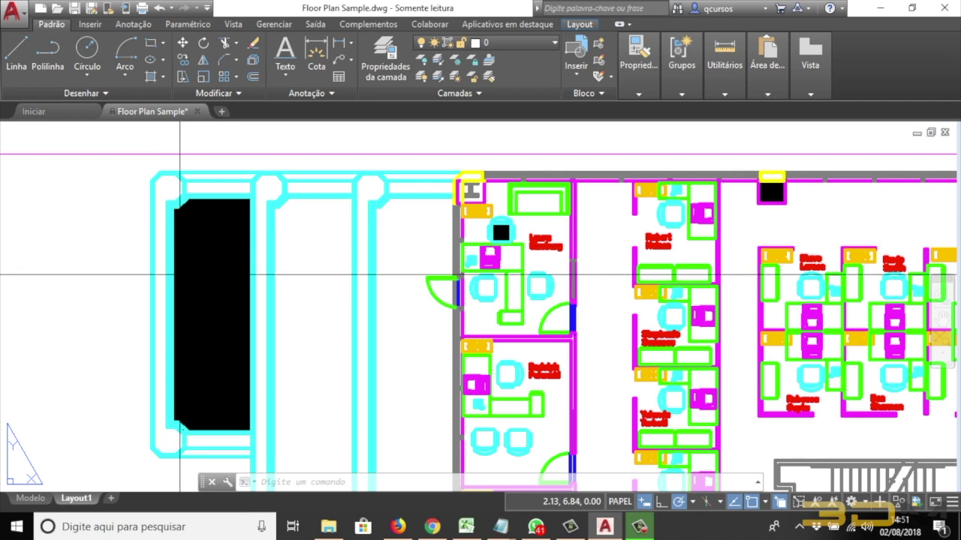
scroll(789, 193, down, 5)
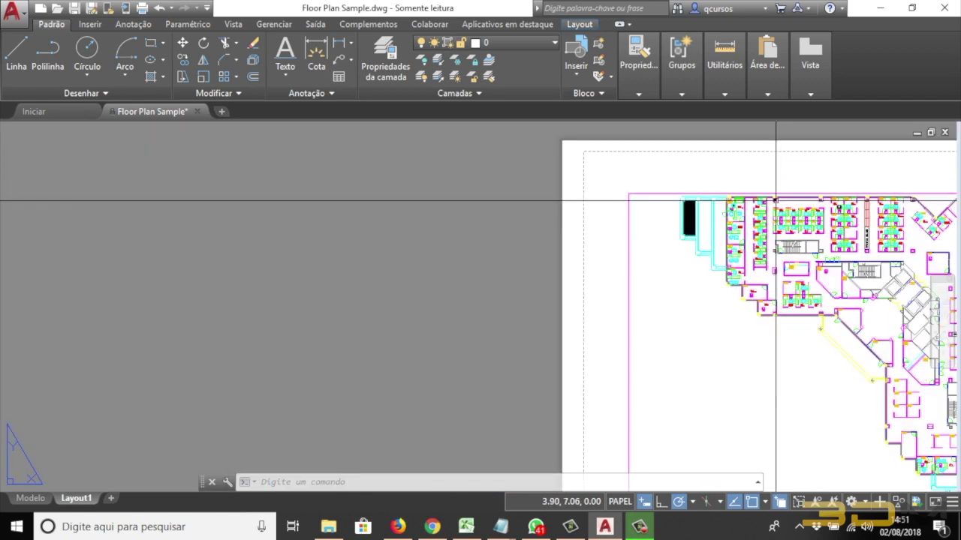
scroll(801, 209, up, 5)
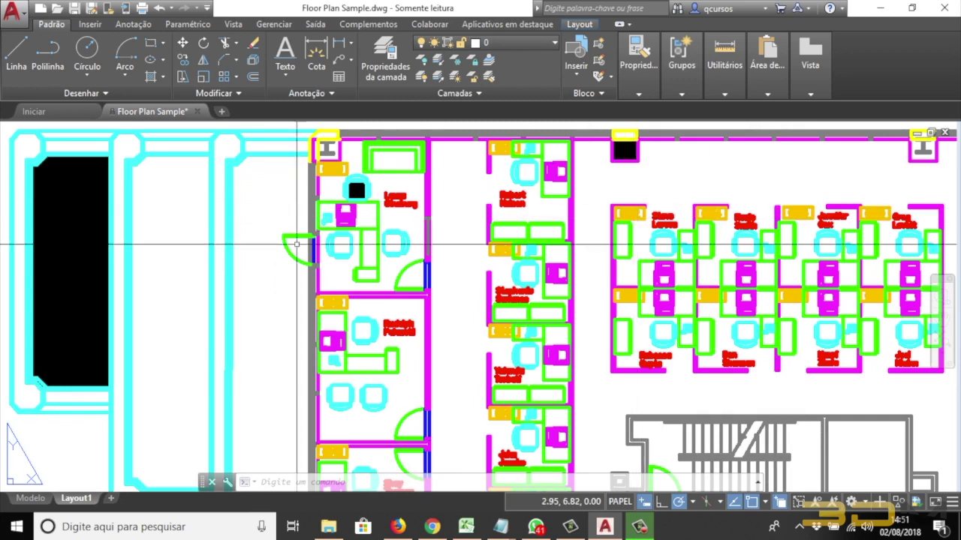
scroll(438, 276, down, 3)
scroll(439, 276, down, 3)
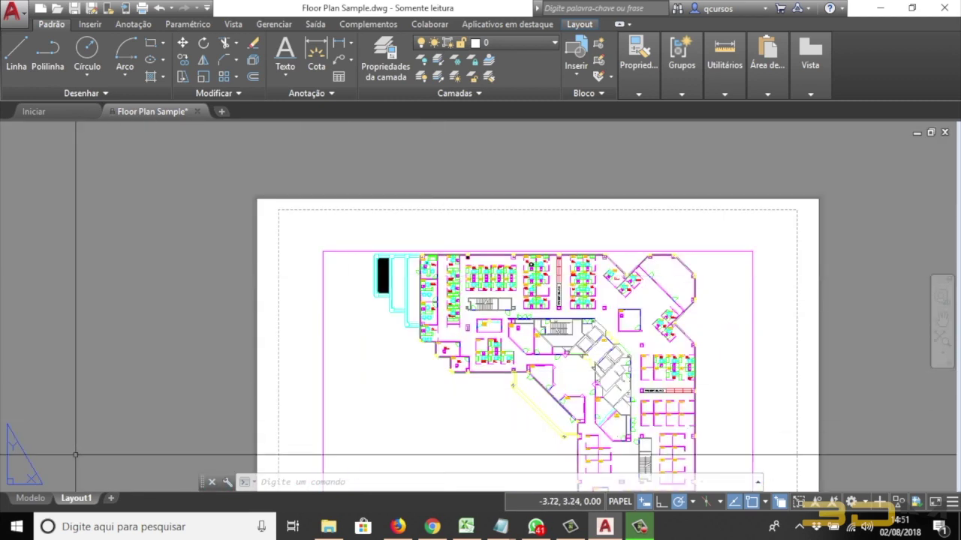
click(31, 499)
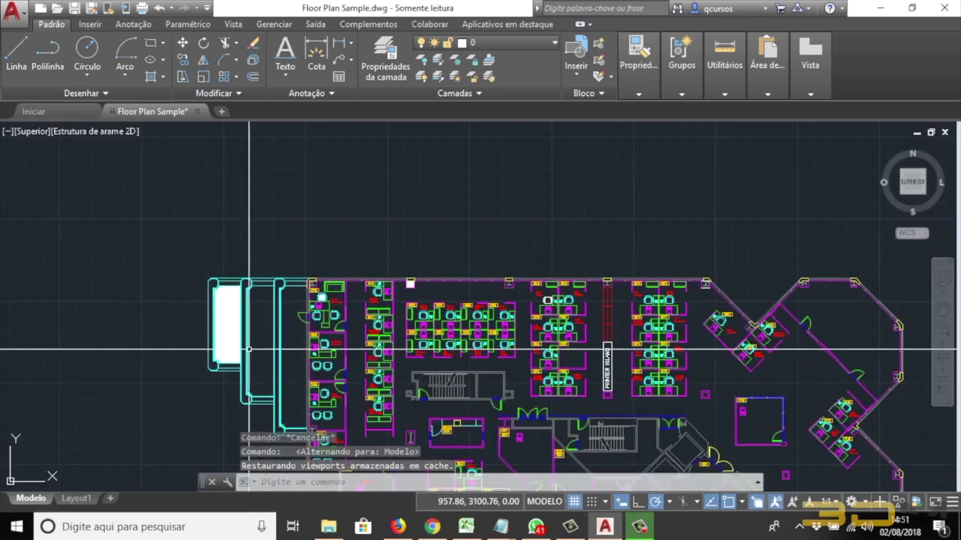
scroll(208, 326, up, 3)
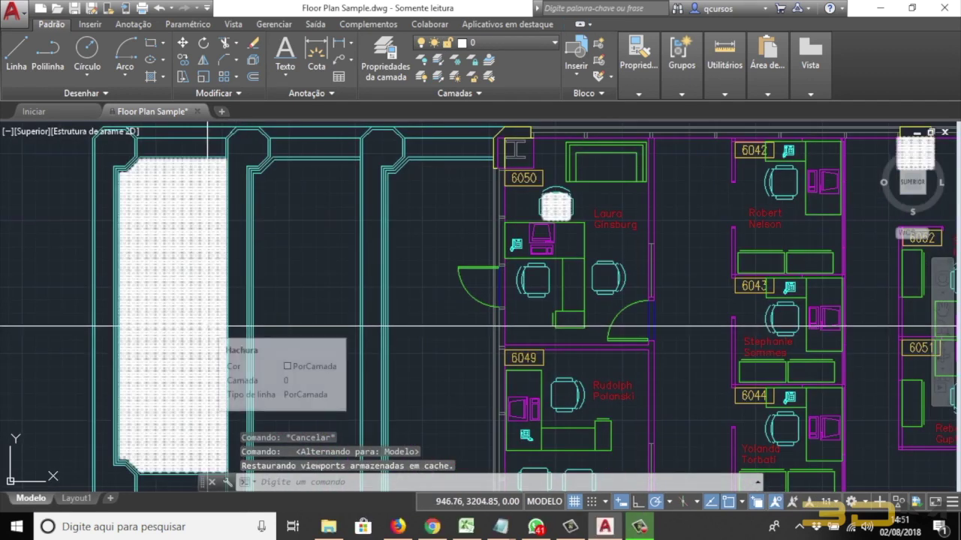
scroll(209, 325, down, 4)
scroll(209, 326, down, 2)
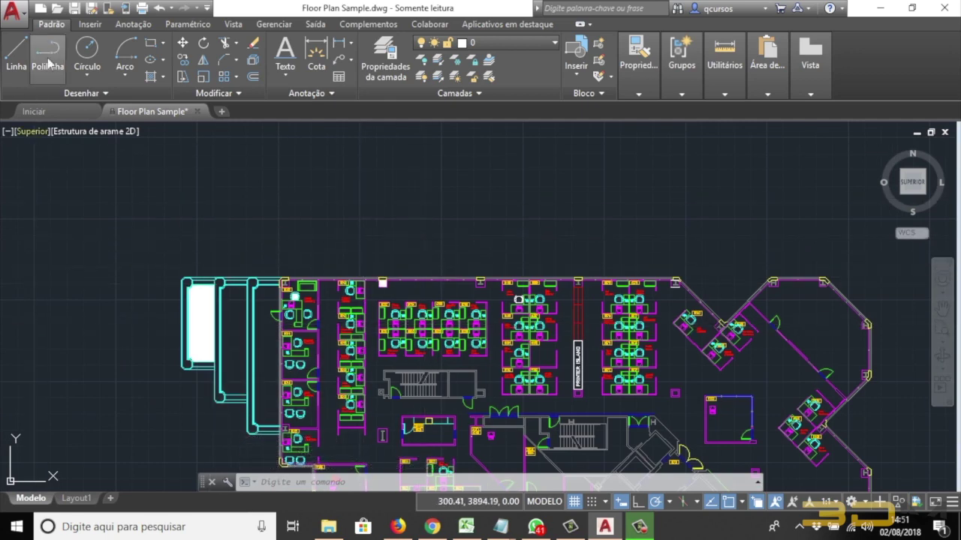
click(163, 76)
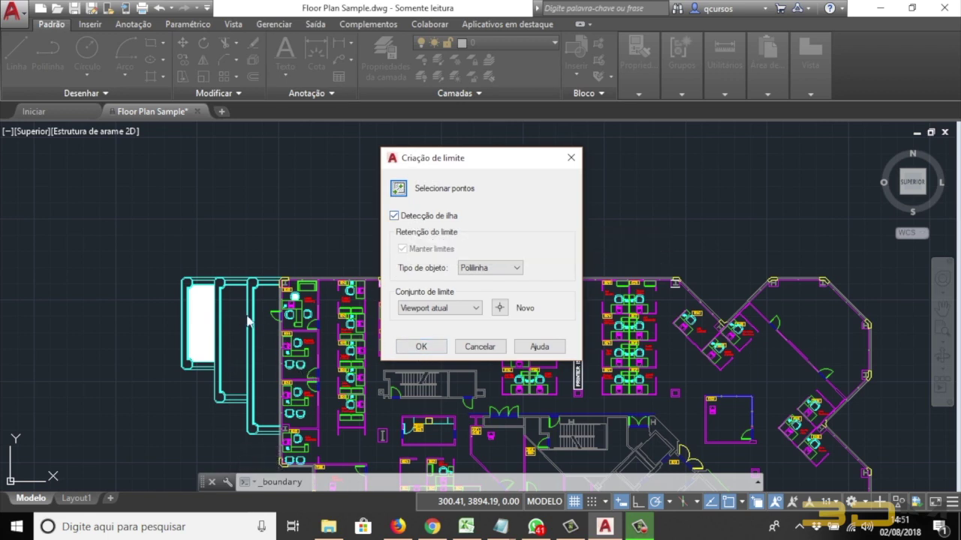
click(420, 348)
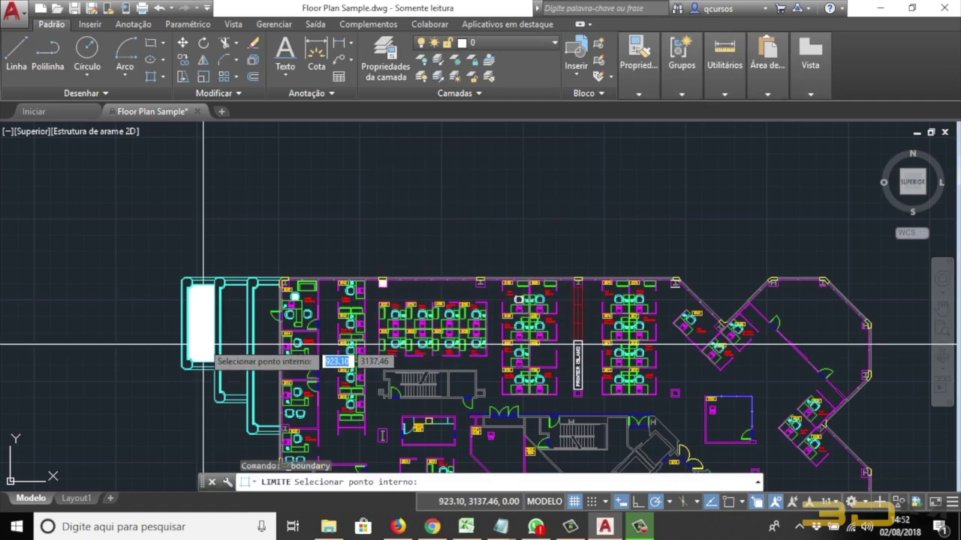
click(227, 301)
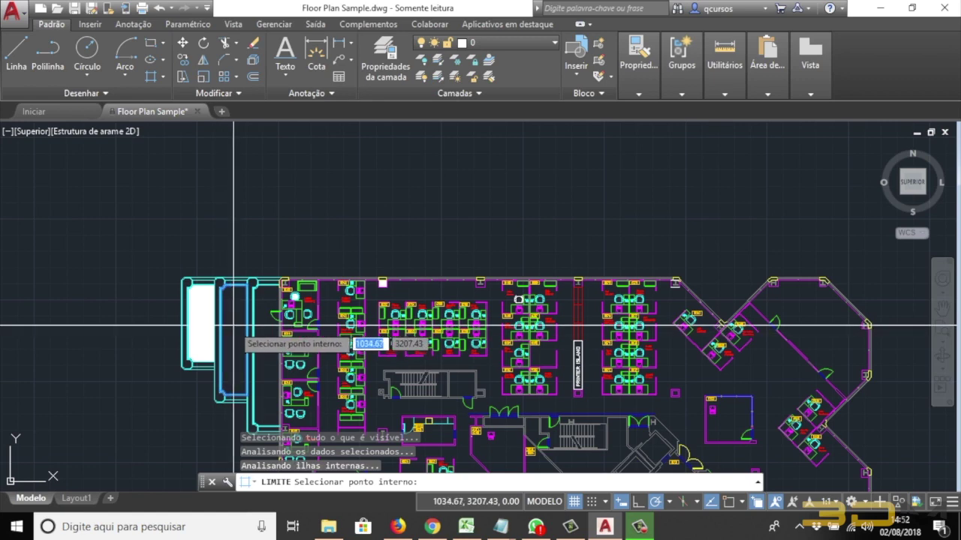
click(234, 326)
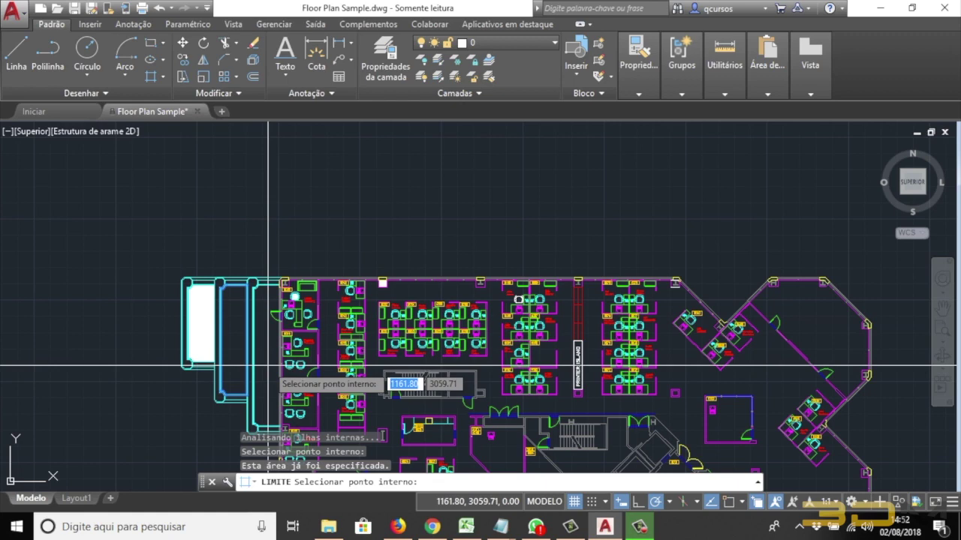
key(Escape)
key(Escape)
key(Escape)
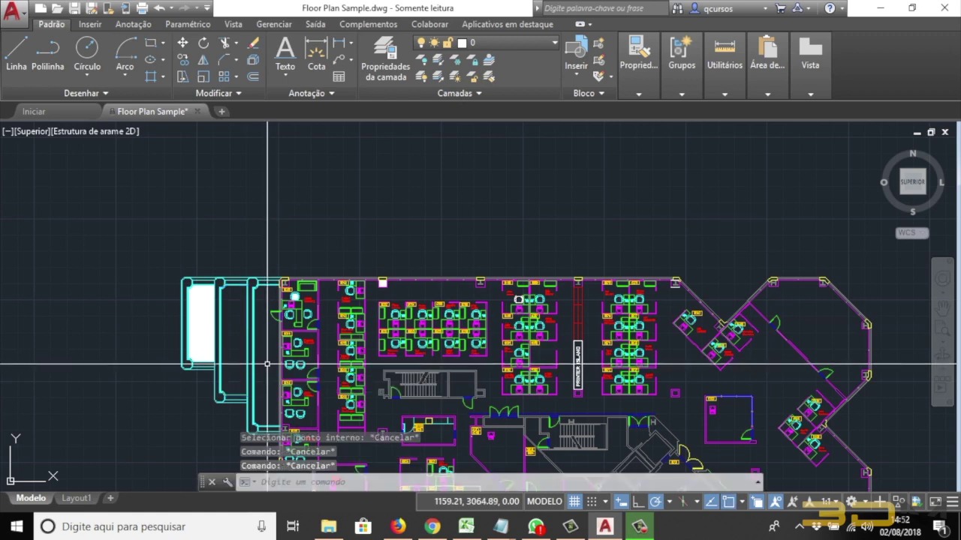
scroll(285, 294, down, 4)
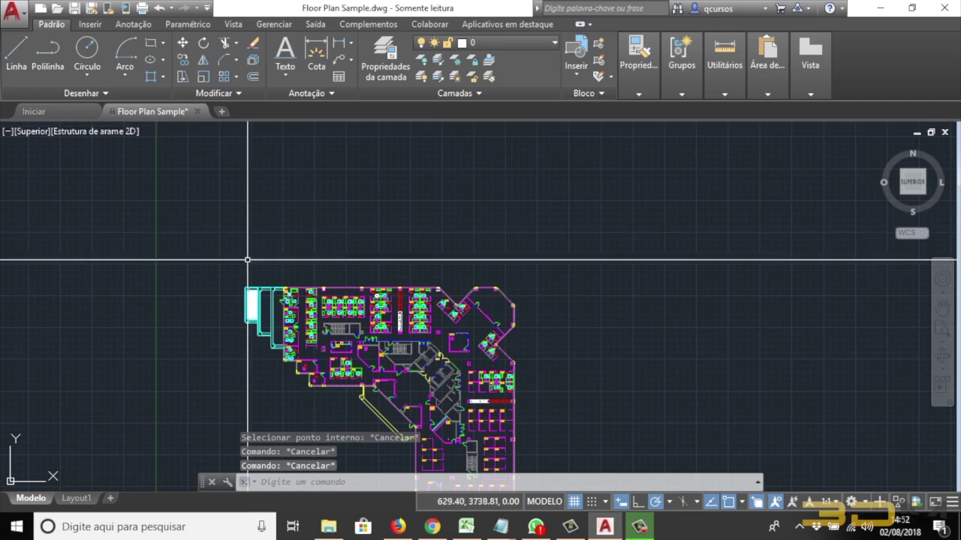